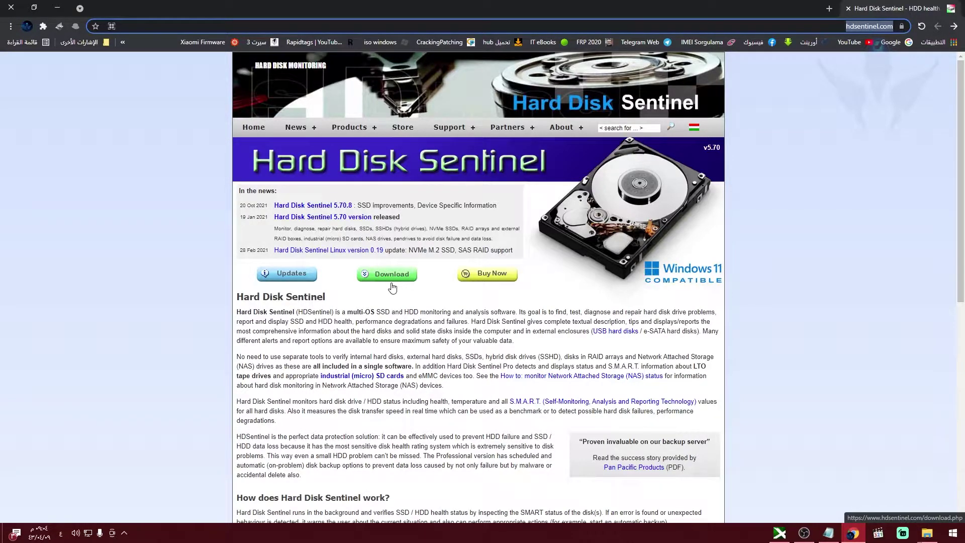
Step: Download the Hard Disk Sentinel (standard) v5.70 ZIP file and open the downloaded archive
{"action": "left_click", "coordinate": [392, 287]}
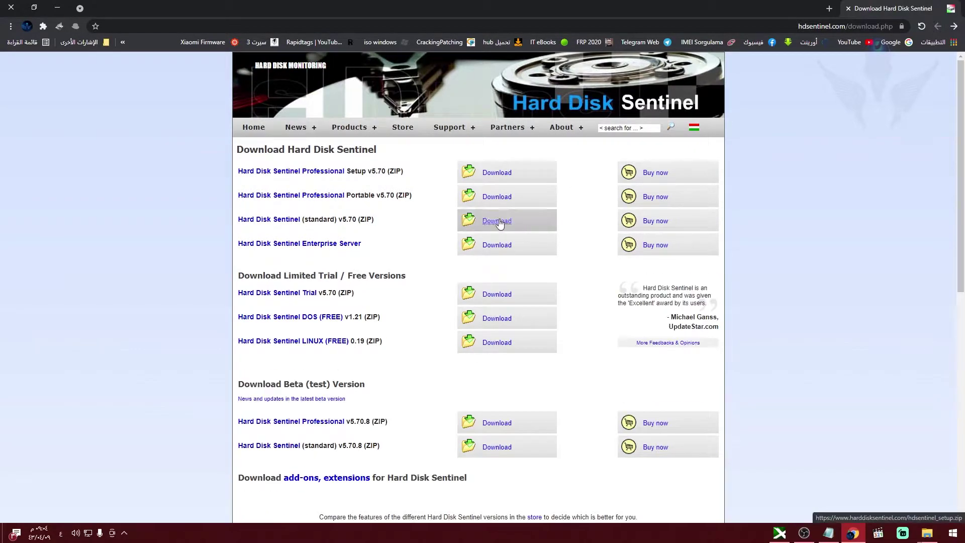
{"action": "left_click", "coordinate": [501, 223]}
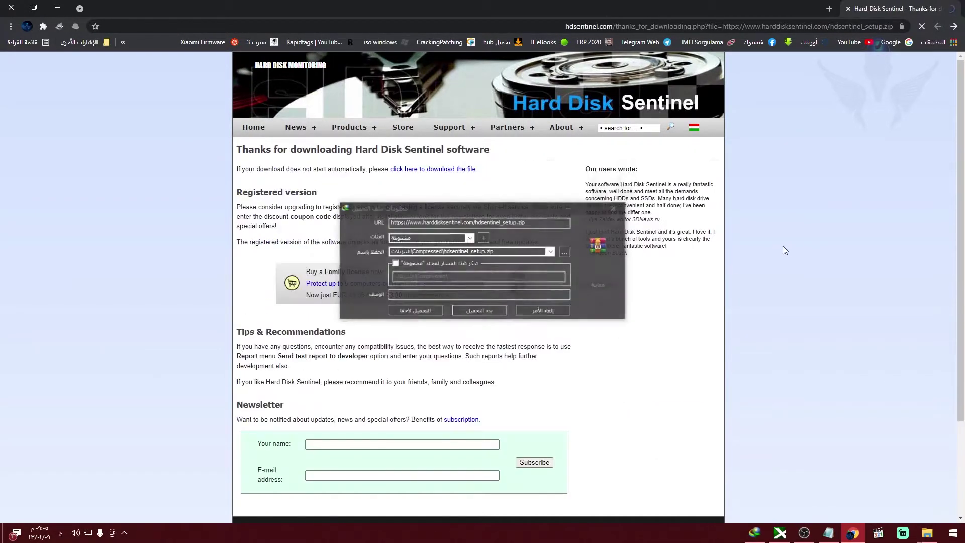
{"action": "left_click", "coordinate": [480, 312]}
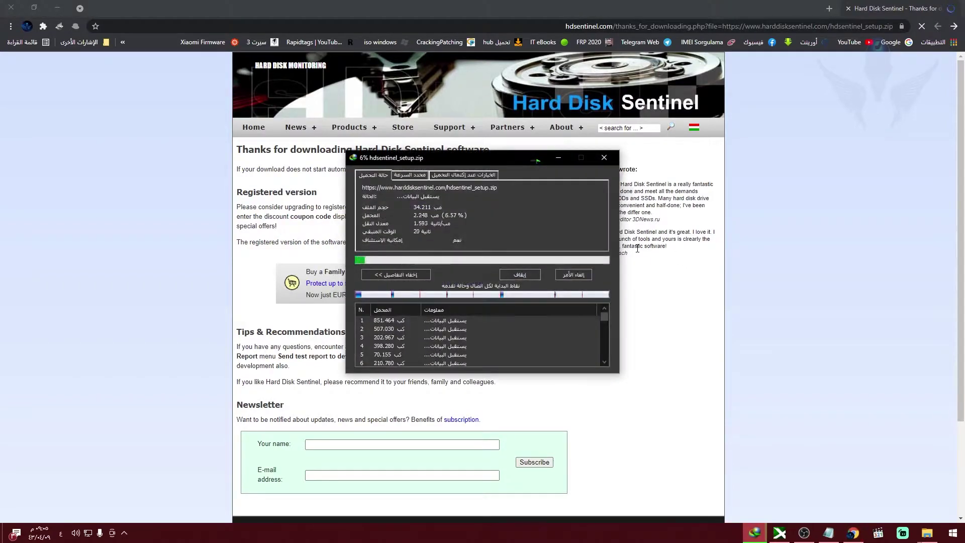
{"action": "left_click", "coordinate": [391, 297]}
Step: Run hdsentinel_setup.exe from the archive with English as the setup language
{"action": "left_click", "coordinate": [269, 224]}
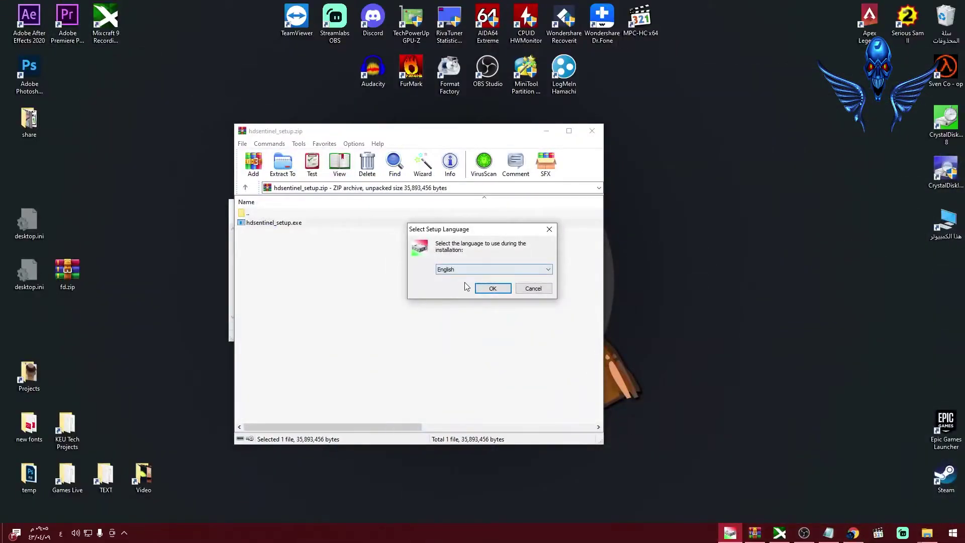
{"action": "left_click", "coordinate": [480, 270]}
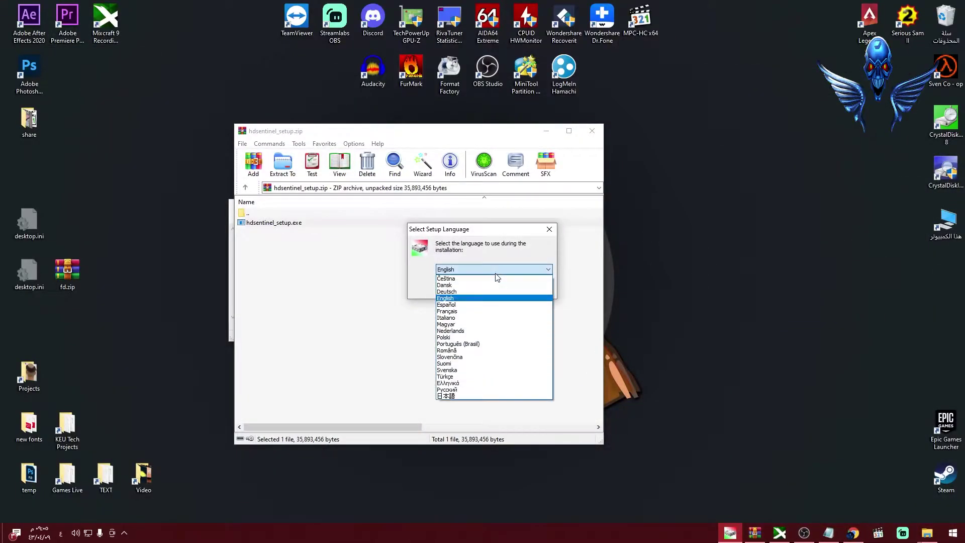
{"action": "left_click", "coordinate": [490, 299]}
{"action": "left_click", "coordinate": [495, 286]}
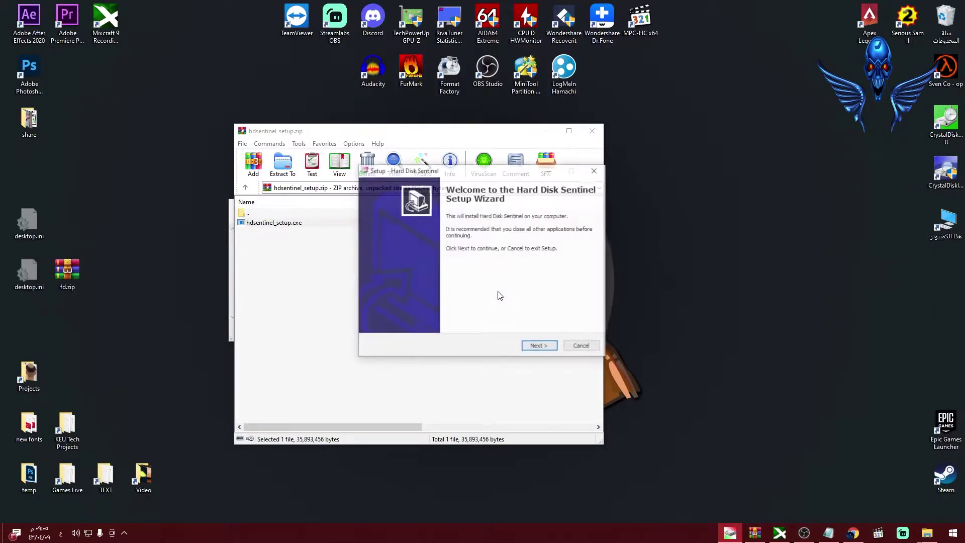
Step: Accept the license agreement and install Hard Disk Sentinel into the existing folder, with desktop and Quick Launch icons
{"action": "left_click", "coordinate": [540, 348]}
{"action": "left_click", "coordinate": [381, 315]}
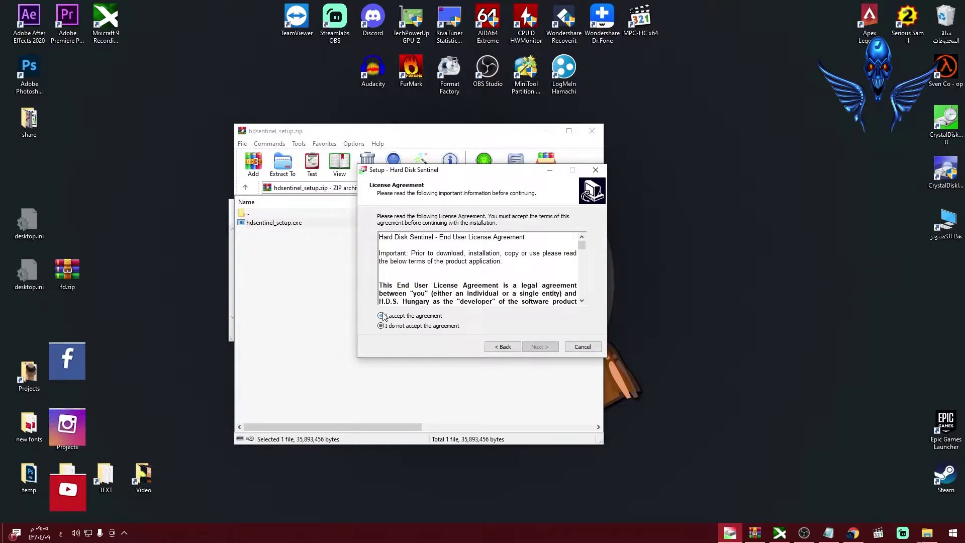
{"action": "left_click", "coordinate": [539, 346]}
{"action": "left_click", "coordinate": [536, 348]}
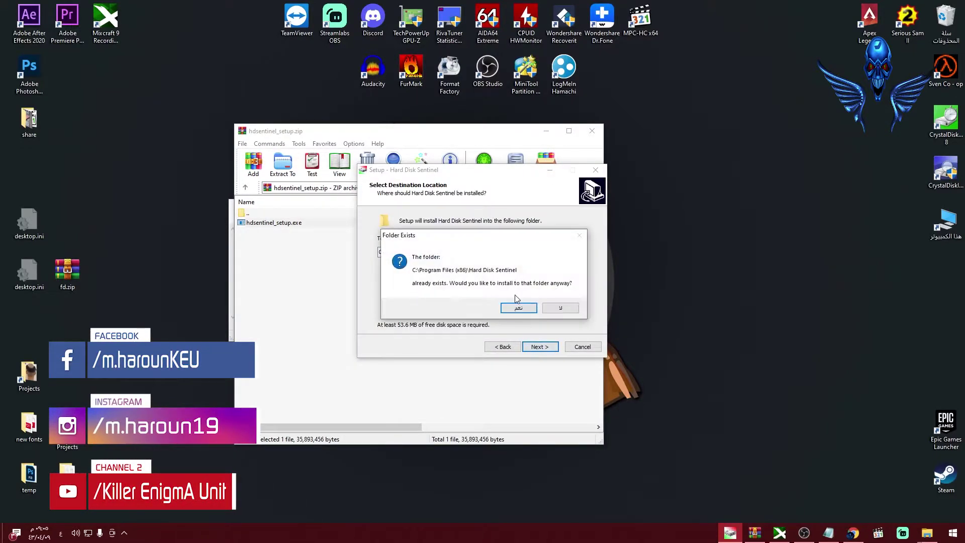
{"action": "left_click", "coordinate": [519, 307]}
{"action": "left_click", "coordinate": [538, 346]}
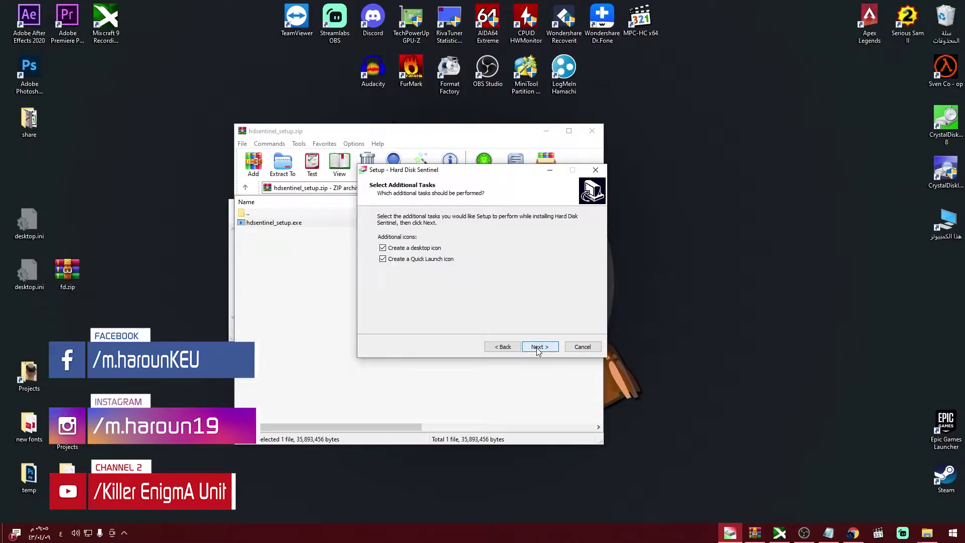
{"action": "left_click", "coordinate": [538, 347]}
{"action": "left_click", "coordinate": [538, 347]}
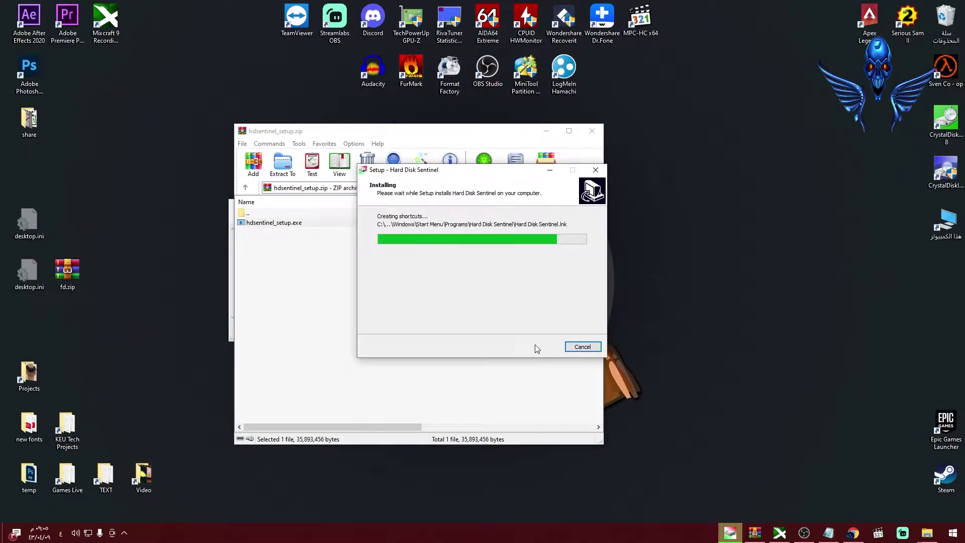
{"action": "left_click", "coordinate": [540, 347]}
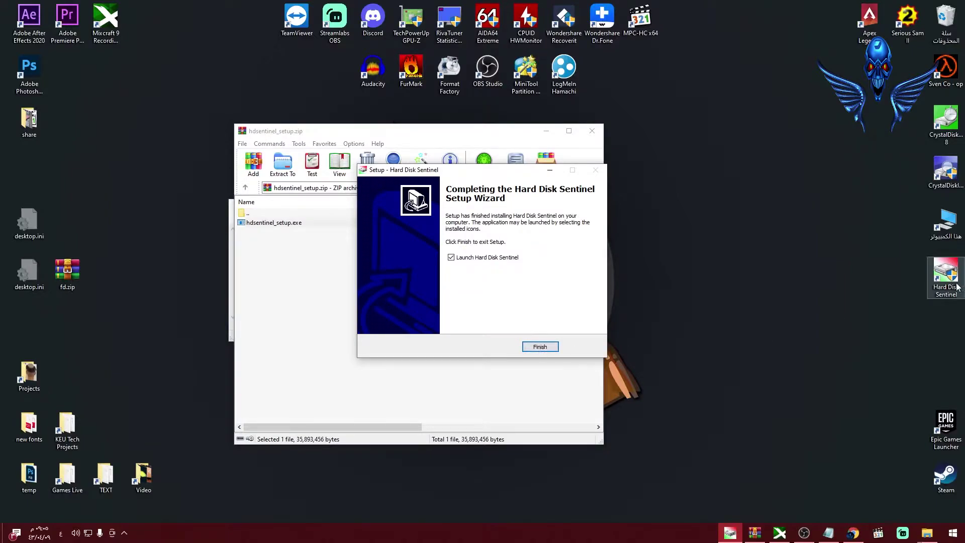
Step: Move the new Hard Disk Sentinel desktop shortcut beside the CrystalDiskMark icon, and finish the setup with the program launched and the archive closed
{"action": "left_click_drag", "start_coordinate": [955, 280], "coordinate": [896, 144]}
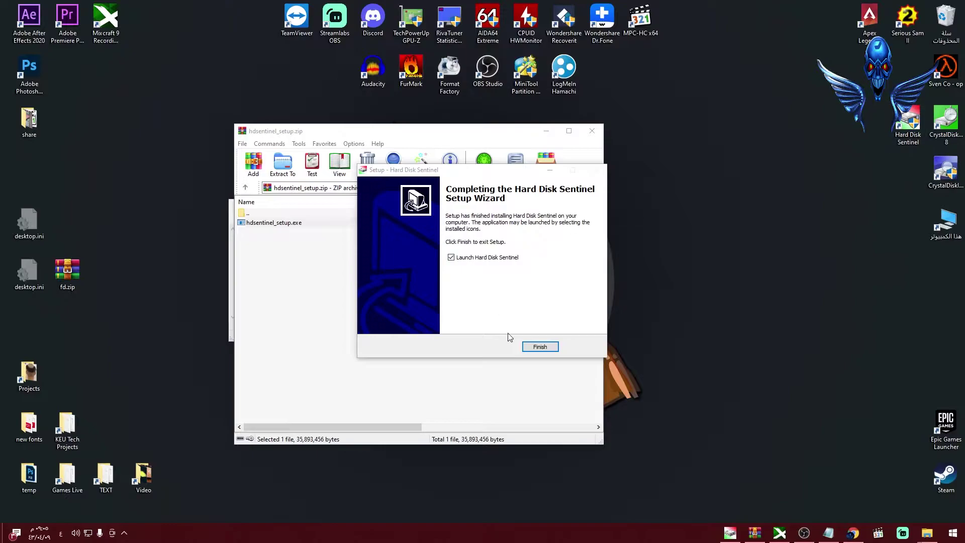
{"action": "left_click", "coordinate": [540, 347]}
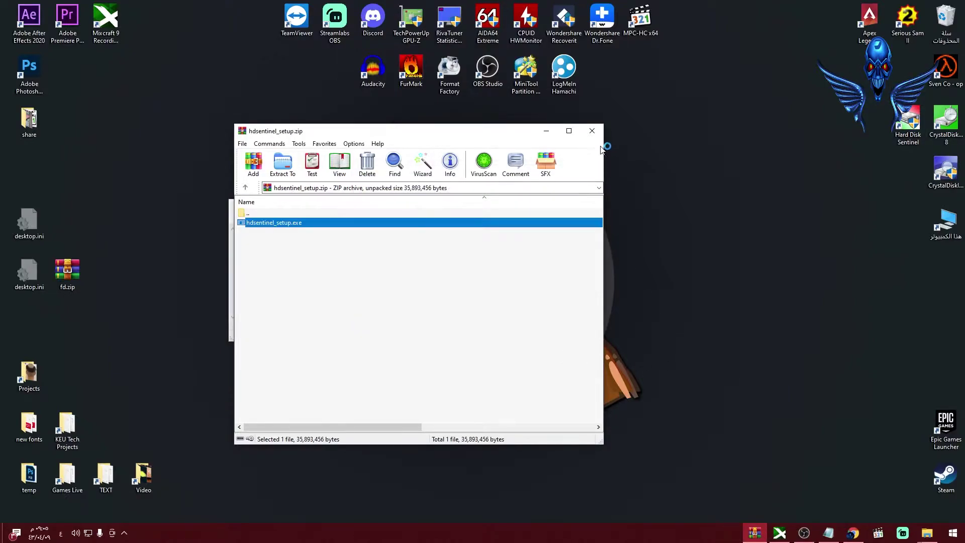
{"action": "left_click", "coordinate": [593, 131]}
{"action": "left_click", "coordinate": [240, 206]}
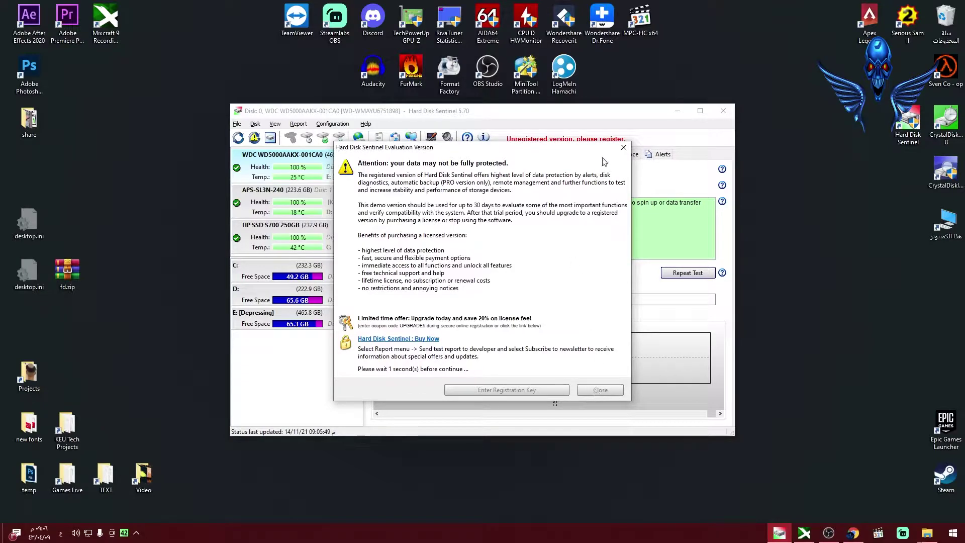
Step: Dismiss the evaluation notice and review the health overviews of the WDC, APS-SL3N-240 and HP SSD S700 drives
{"action": "left_click", "coordinate": [624, 147]}
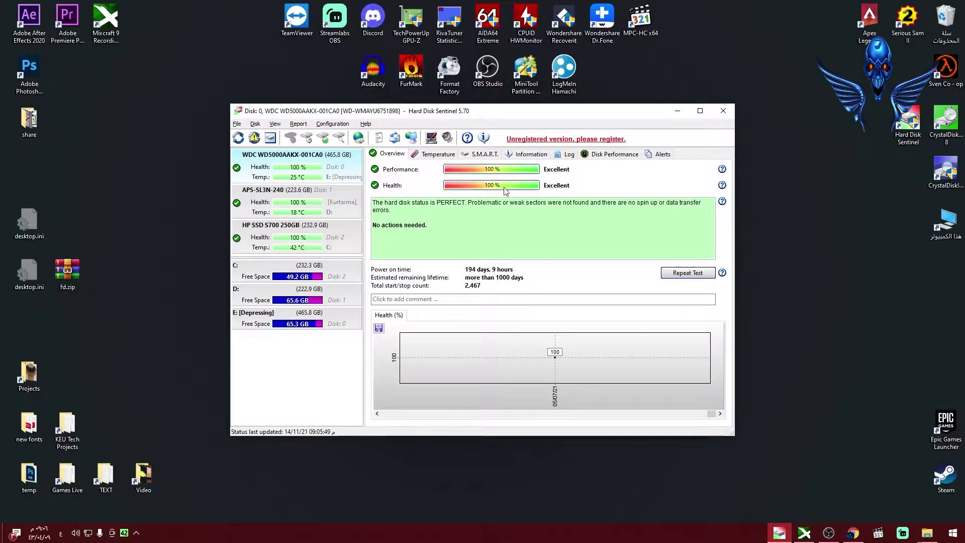
{"action": "mouse_move", "coordinate": [505, 189]}
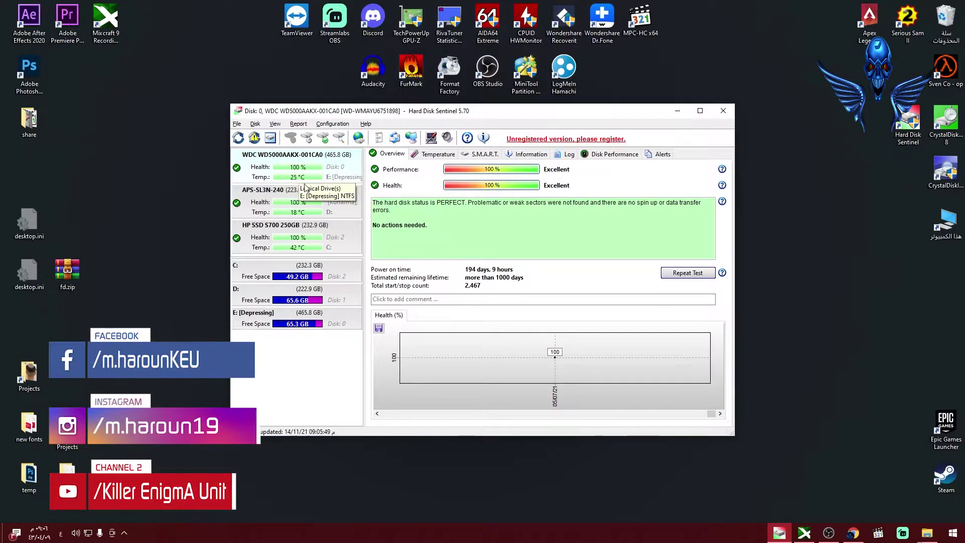
{"action": "left_click", "coordinate": [292, 201]}
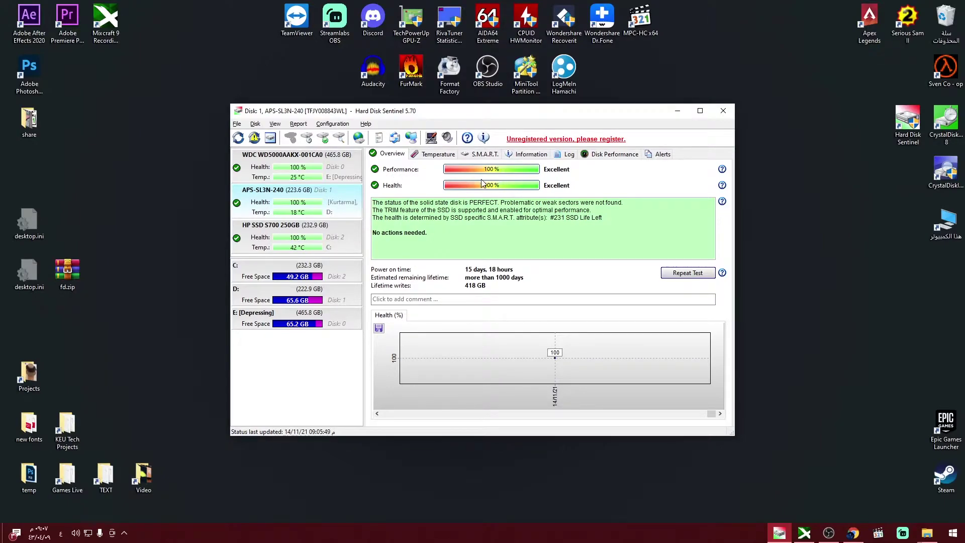
{"action": "left_click", "coordinate": [318, 242]}
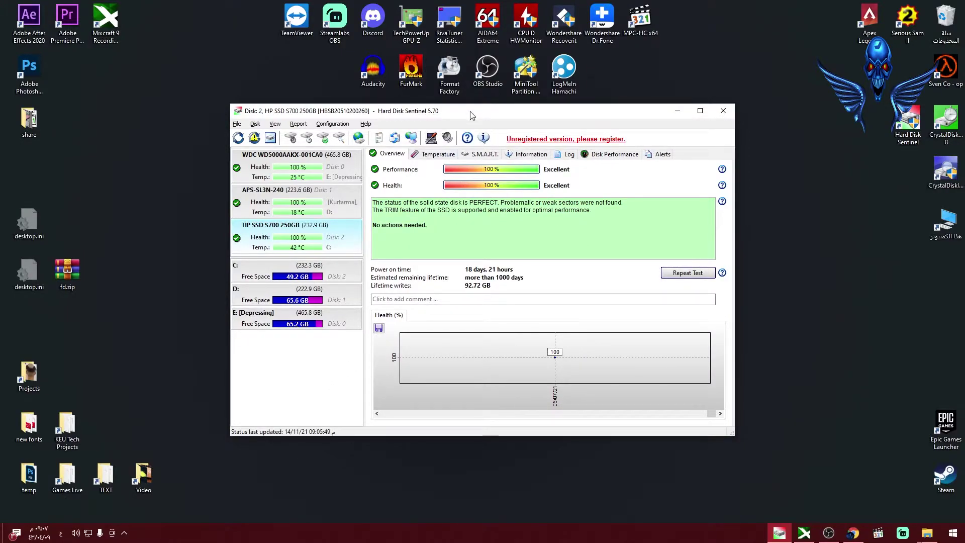
Step: Examine the temperature, S.M.A.R.T. and hardware information of the HP SSD S700 drive
{"action": "left_click", "coordinate": [433, 158]}
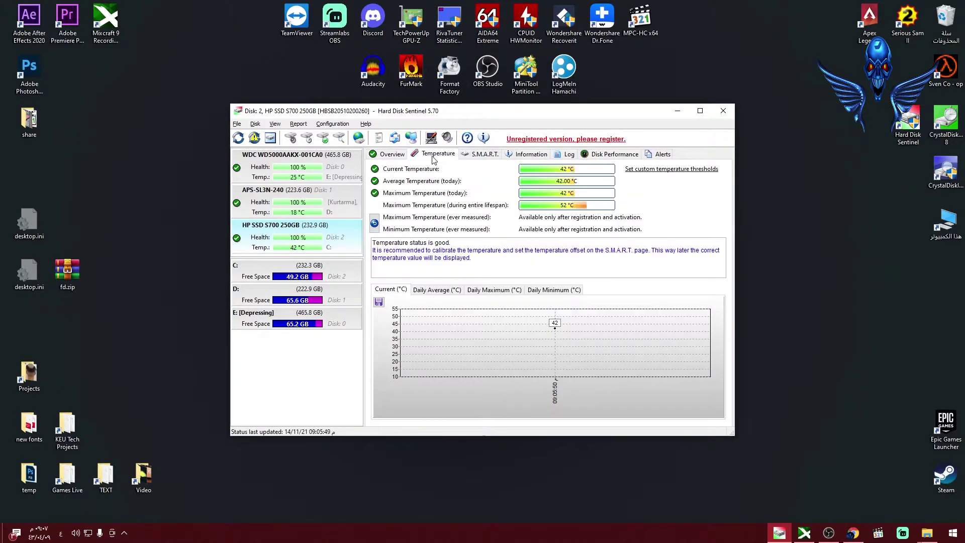
{"action": "left_click", "coordinate": [465, 160]}
{"action": "left_click", "coordinate": [528, 154]}
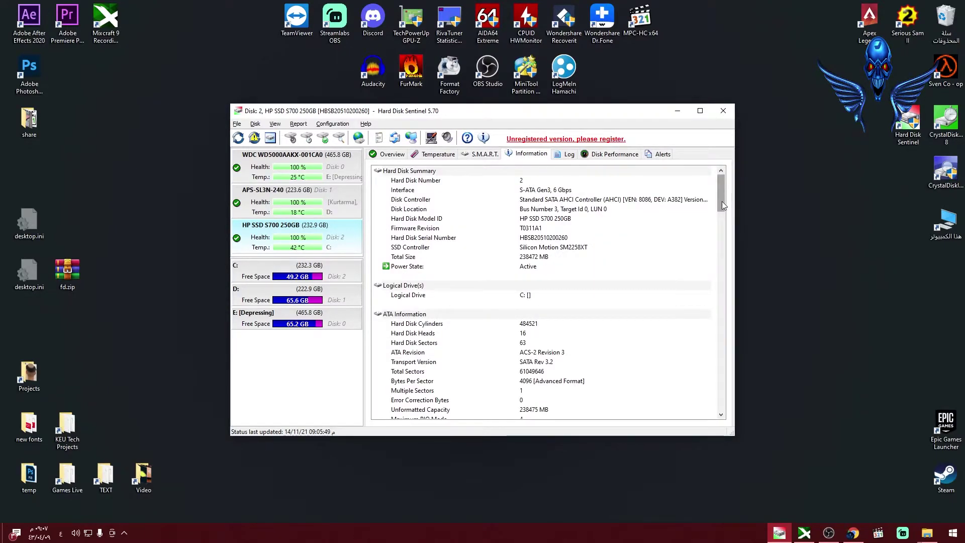
{"action": "left_click_drag", "start_coordinate": [721, 208], "coordinate": [596, 169]}
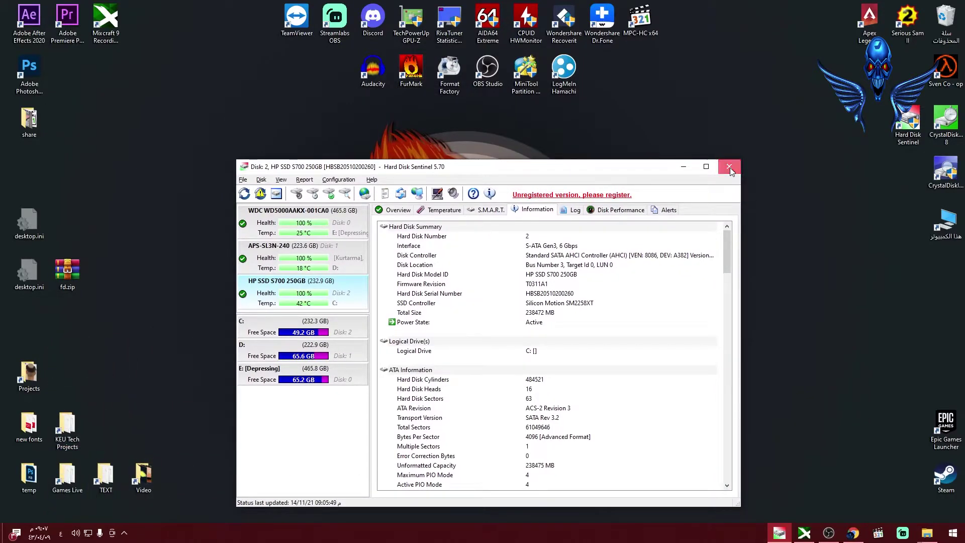
Step: Close Hard Disk Sentinel and launch CrystalDiskInfo, moving its window nearer the middle of the desktop
{"action": "left_click", "coordinate": [729, 167]}
{"action": "double_click", "coordinate": [936, 122]}
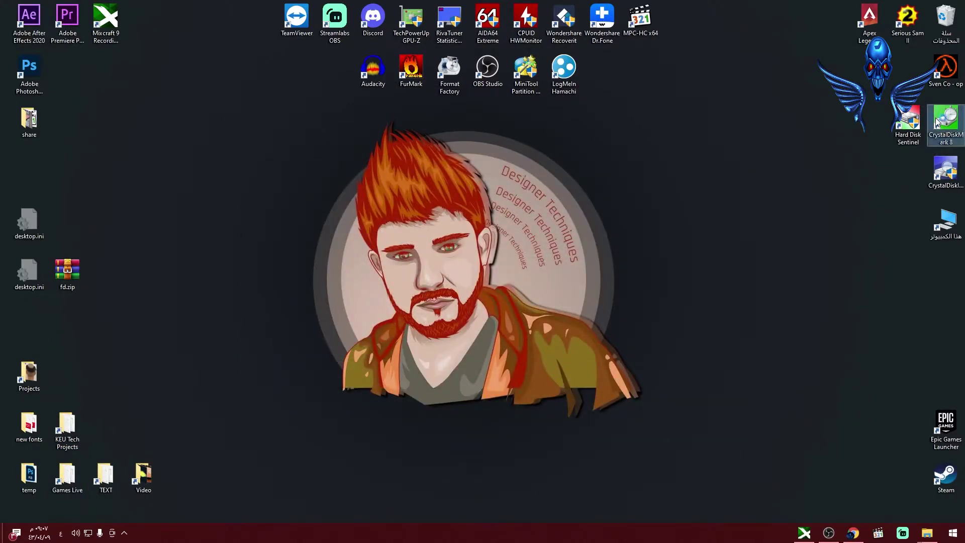
{"action": "left_click", "coordinate": [713, 104]}
{"action": "key", "text": "Down"}
{"action": "key", "text": "Return"}
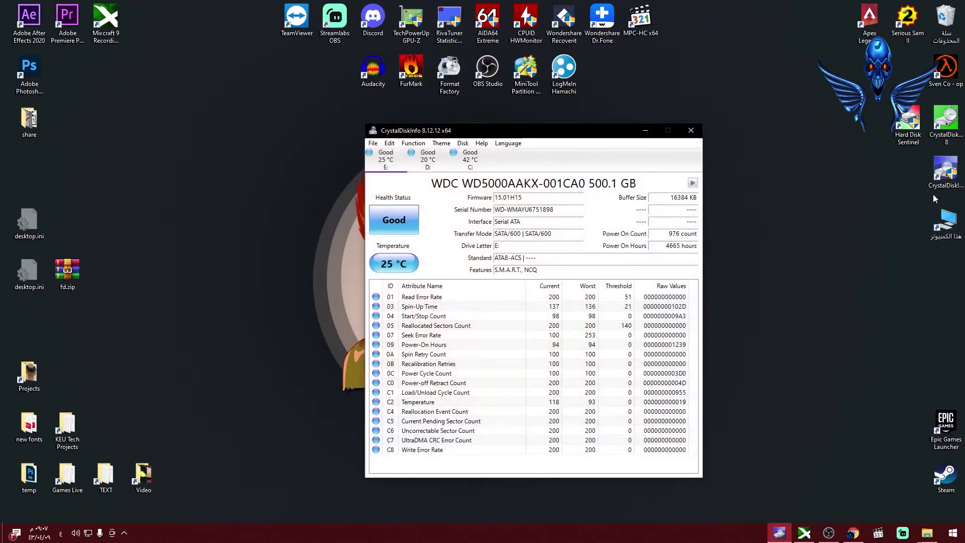
{"action": "left_click_drag", "start_coordinate": [395, 132], "coordinate": [343, 118]}
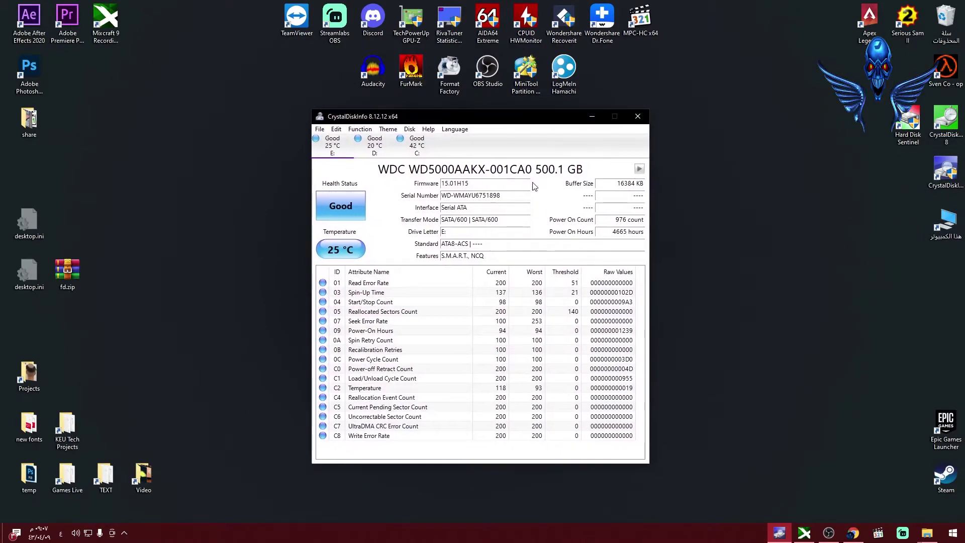
Step: Switch the CrystalDiskInfo interface language to Arabic
{"action": "left_click", "coordinate": [455, 130]}
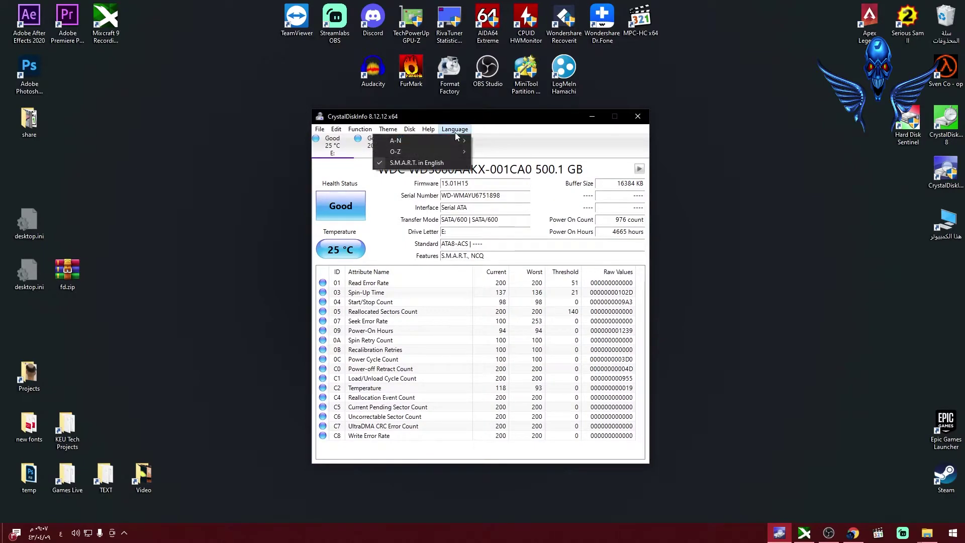
{"action": "mouse_move", "coordinate": [435, 145]}
{"action": "left_click", "coordinate": [311, 141]}
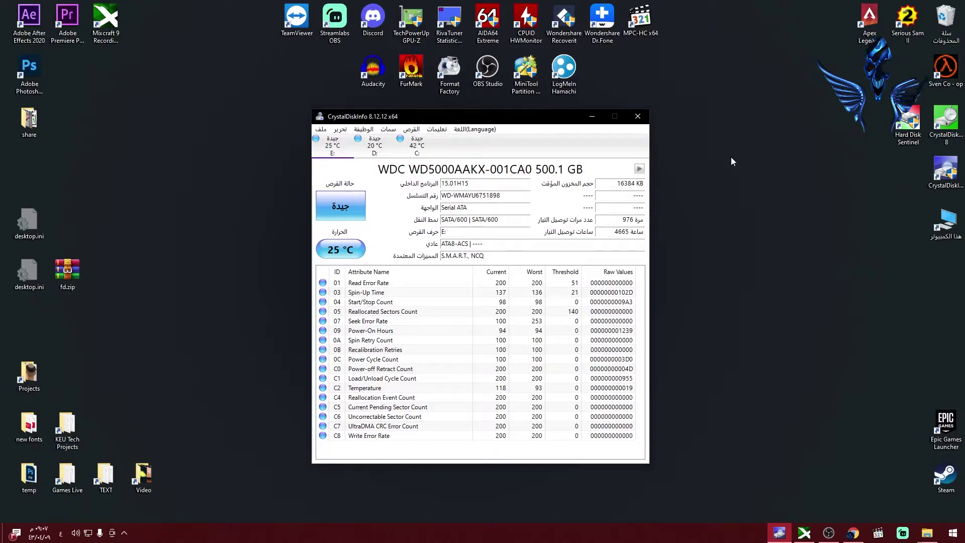
Step: Examine the model name and power-on hours of drive E:, and the model name of drive D:
{"action": "left_click_drag", "start_coordinate": [348, 162], "coordinate": [464, 171]}
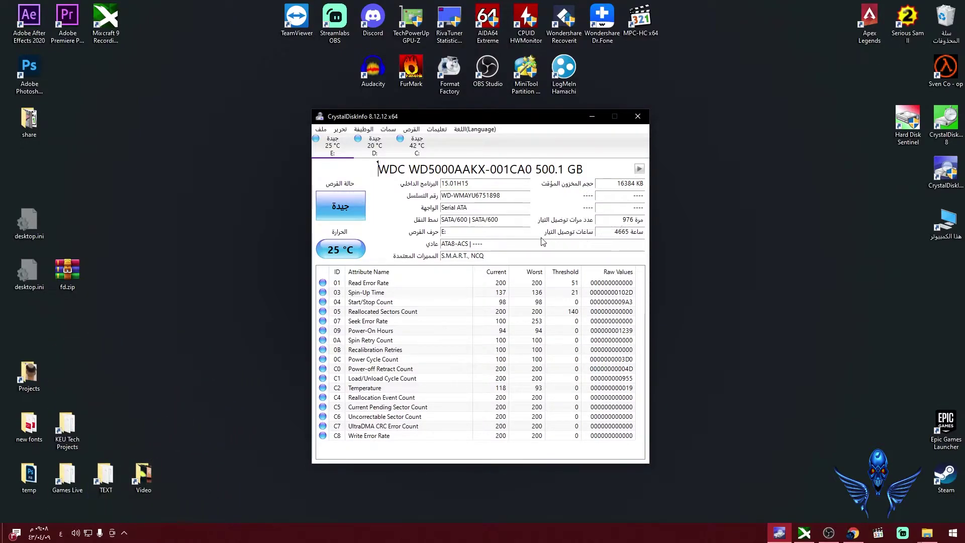
{"action": "mouse_move", "coordinate": [617, 234]}
{"action": "left_click", "coordinate": [378, 151]}
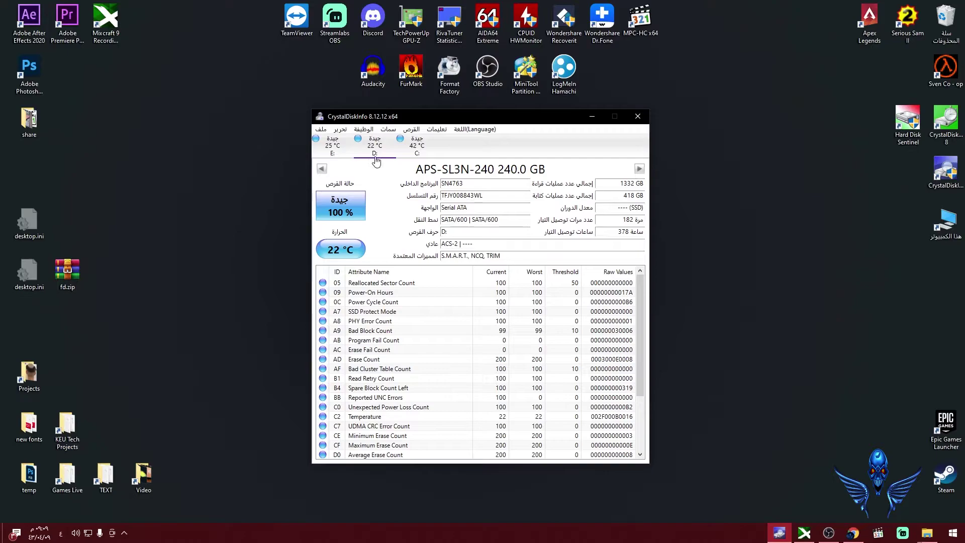
{"action": "left_click_drag", "start_coordinate": [424, 169], "coordinate": [555, 169]}
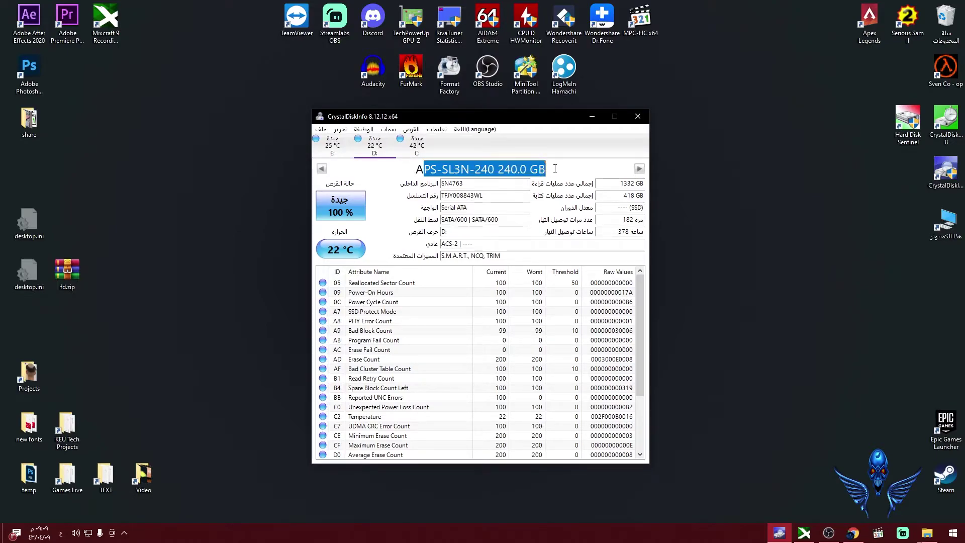
{"action": "left_click", "coordinate": [496, 169]}
{"action": "left_click_drag", "start_coordinate": [415, 169], "coordinate": [557, 170]}
{"action": "left_click", "coordinate": [557, 170]}
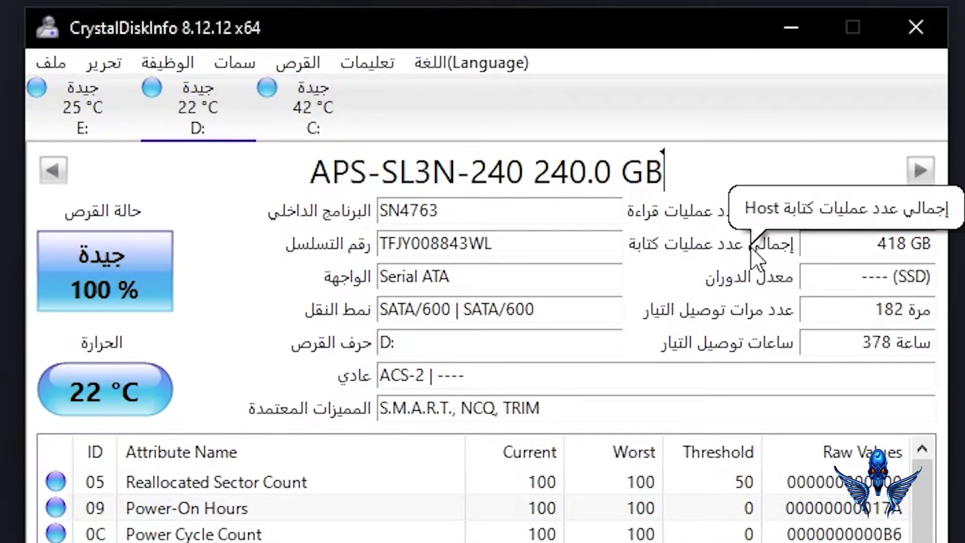
Step: Check the total host reads, rotation rate and power-on count of drive D:, comparing the rotation rate field with drive E:
{"action": "left_click", "coordinate": [890, 211]}
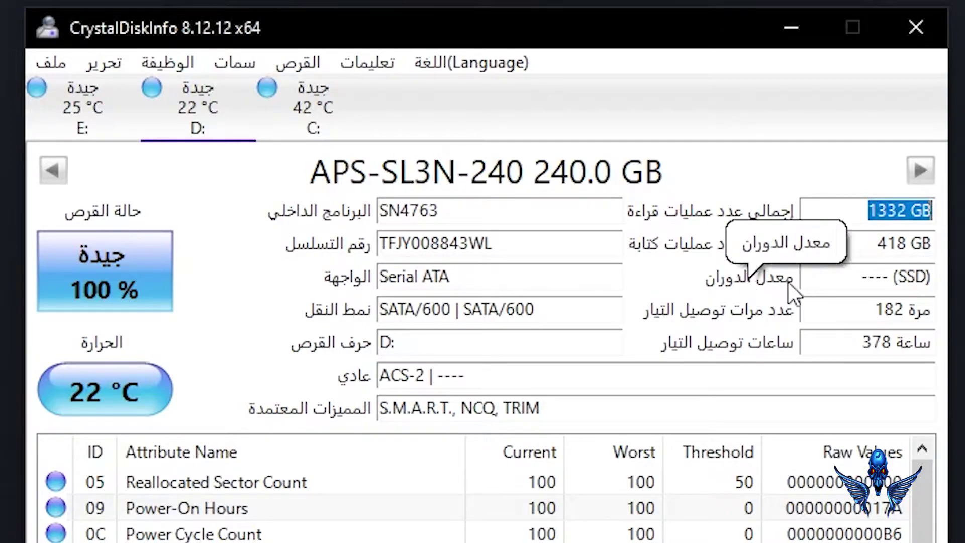
{"action": "left_click_drag", "start_coordinate": [823, 278], "coordinate": [910, 278]}
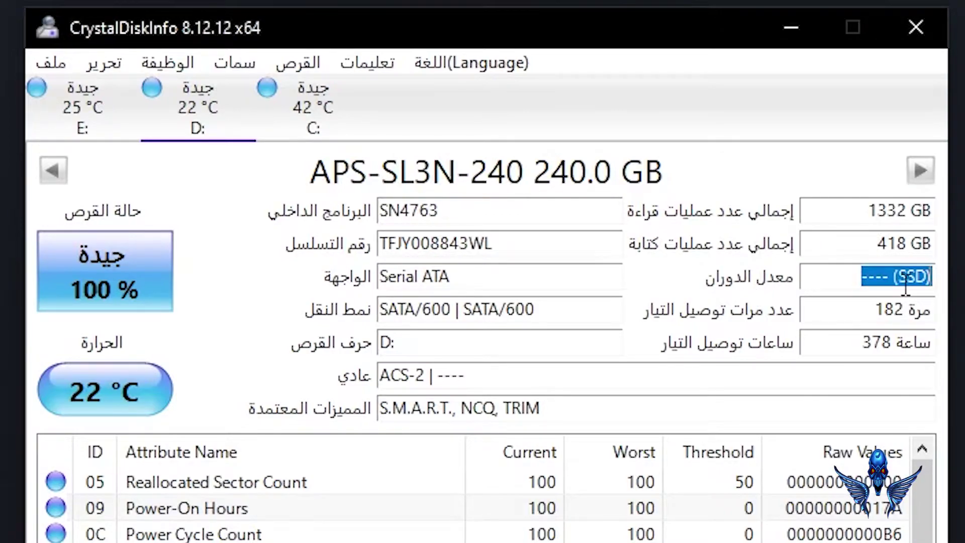
{"action": "left_click", "coordinate": [82, 119]}
{"action": "left_click_drag", "start_coordinate": [810, 277], "coordinate": [929, 278]}
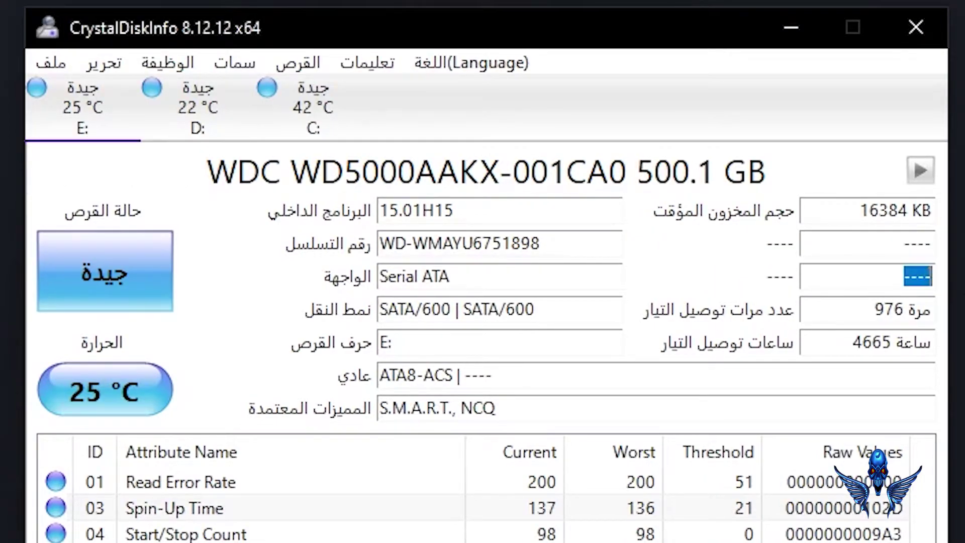
{"action": "left_click", "coordinate": [211, 123]}
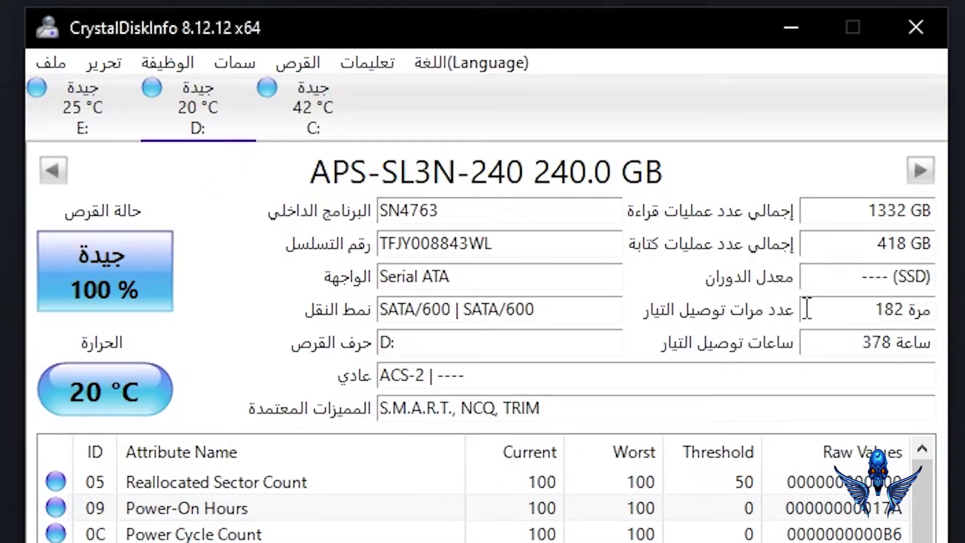
{"action": "left_click_drag", "start_coordinate": [863, 317], "coordinate": [907, 309]}
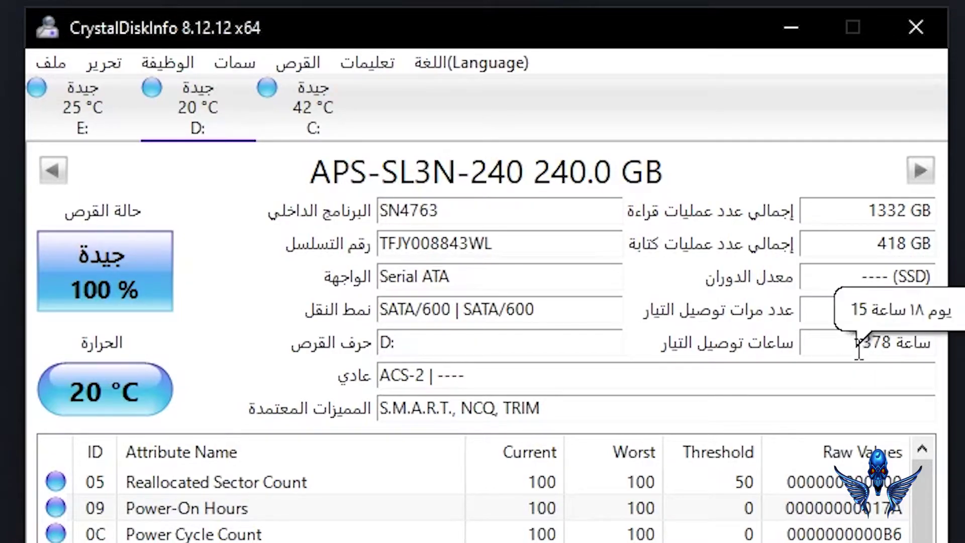
Step: Show the details of drive C: and examine the capacity in its model name
{"action": "left_click", "coordinate": [296, 128]}
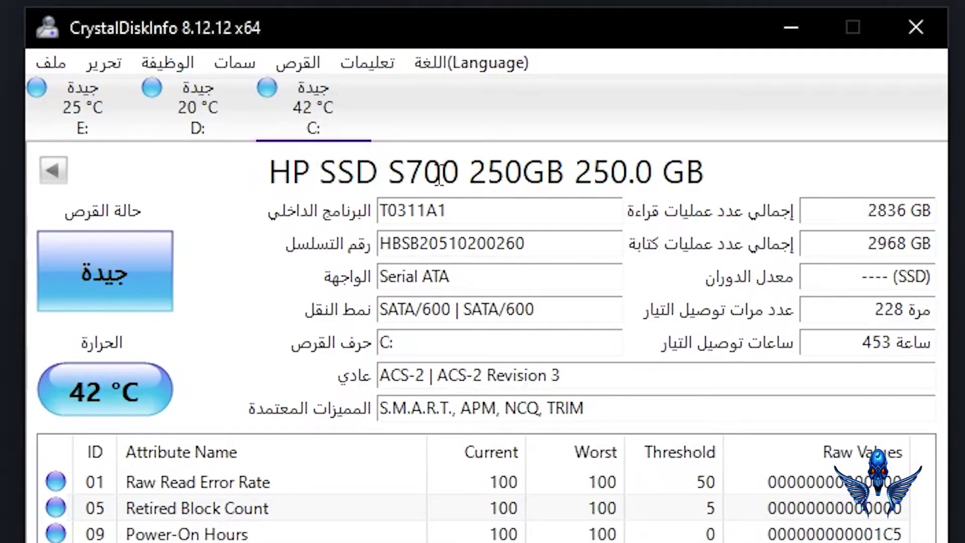
{"action": "left_click_drag", "start_coordinate": [469, 174], "coordinate": [559, 173]}
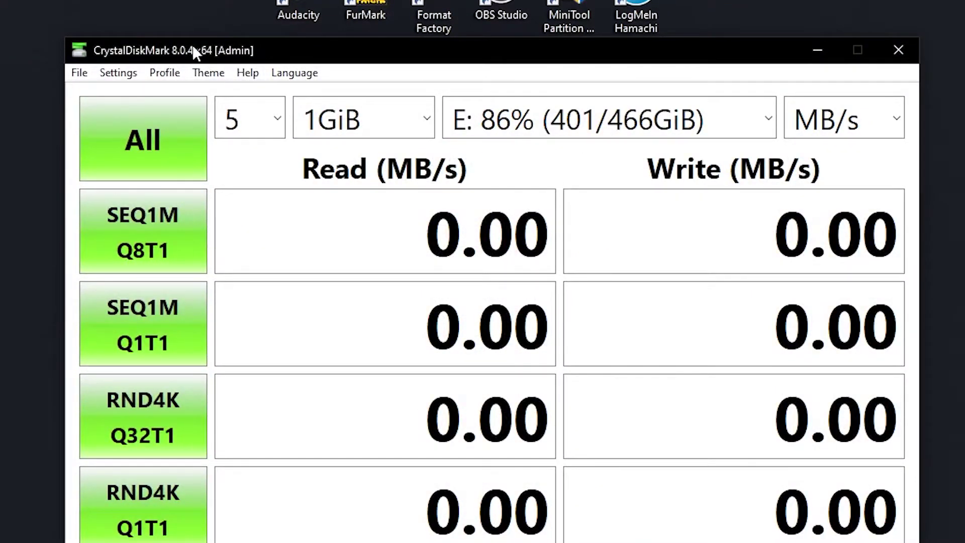
Step: Switch to CrystalDiskMark, view the drives available for testing, and close the program
{"action": "left_click_drag", "start_coordinate": [380, 59], "coordinate": [387, 80]}
{"action": "left_click", "coordinate": [523, 149]}
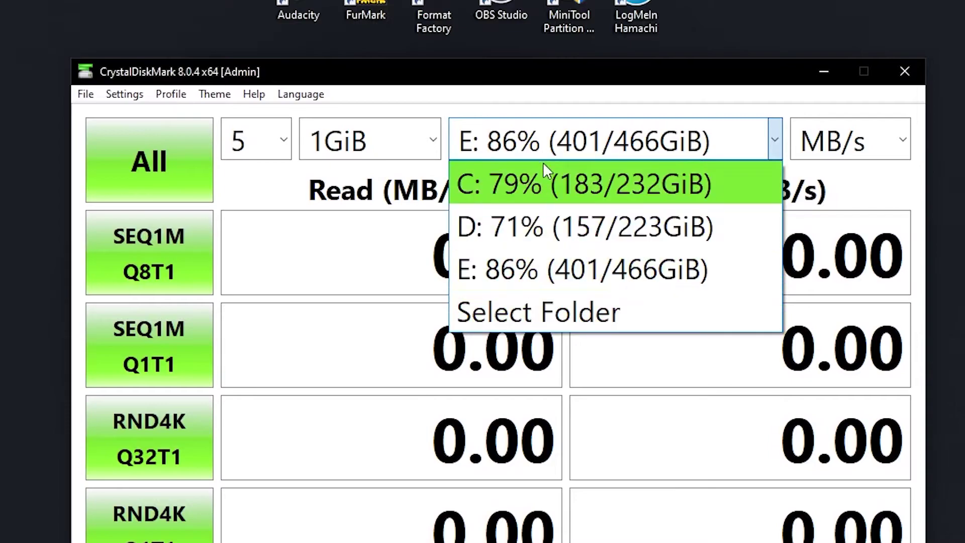
{"action": "left_click", "coordinate": [548, 93]}
{"action": "left_click", "coordinate": [578, 142]}
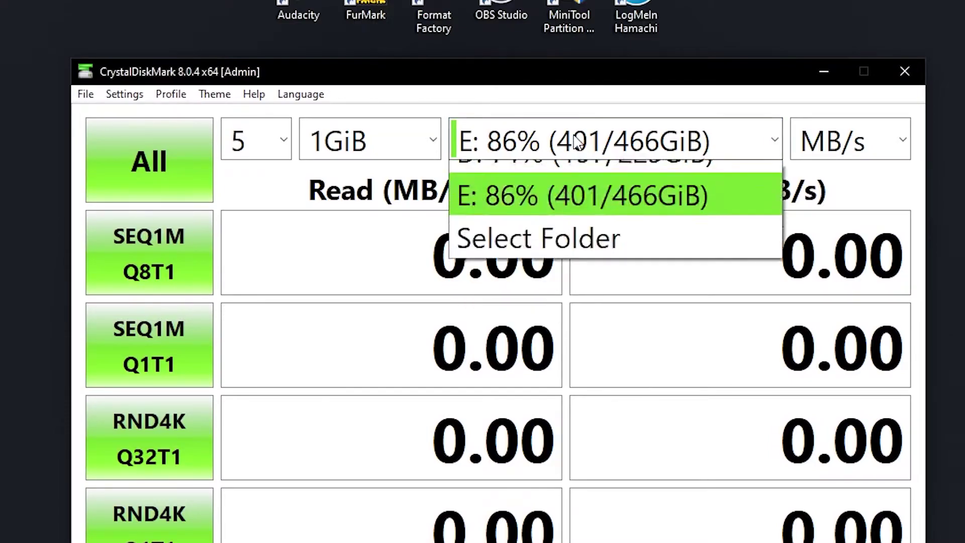
{"action": "left_click", "coordinate": [694, 95]}
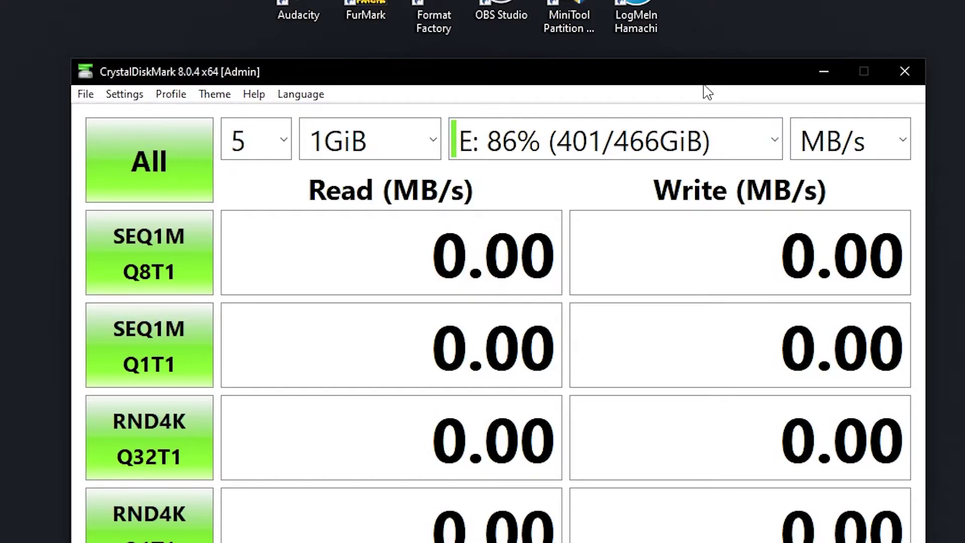
{"action": "left_click_drag", "start_coordinate": [680, 83], "coordinate": [723, 85]}
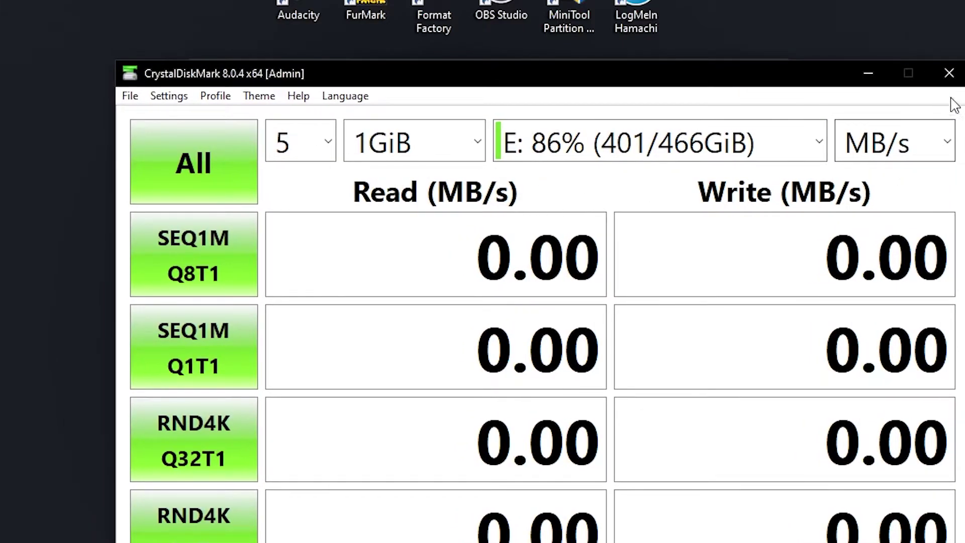
{"action": "left_click", "coordinate": [950, 76]}
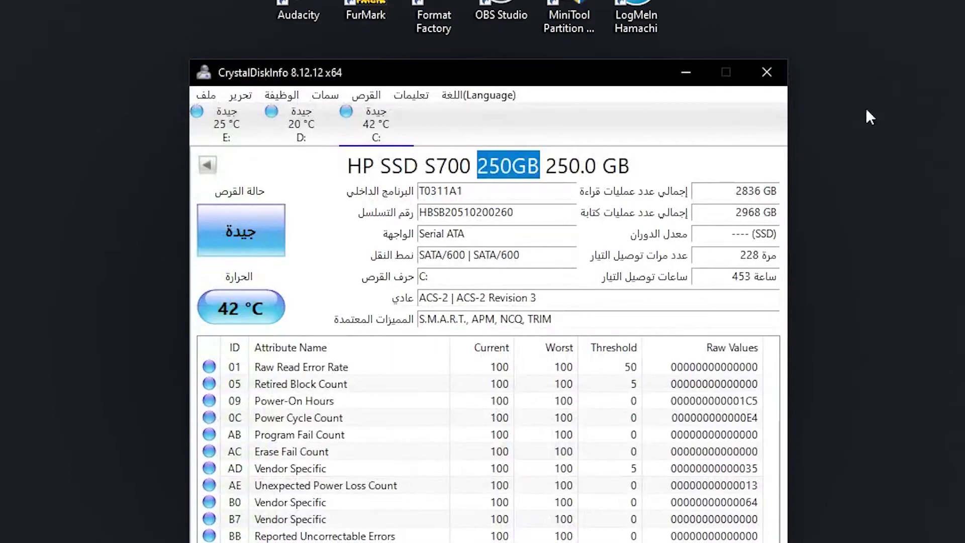
Step: Move the CrystalDiskInfo window aside and check the total host reads and full model name of drive C:
{"action": "left_click_drag", "start_coordinate": [556, 83], "coordinate": [679, 73]}
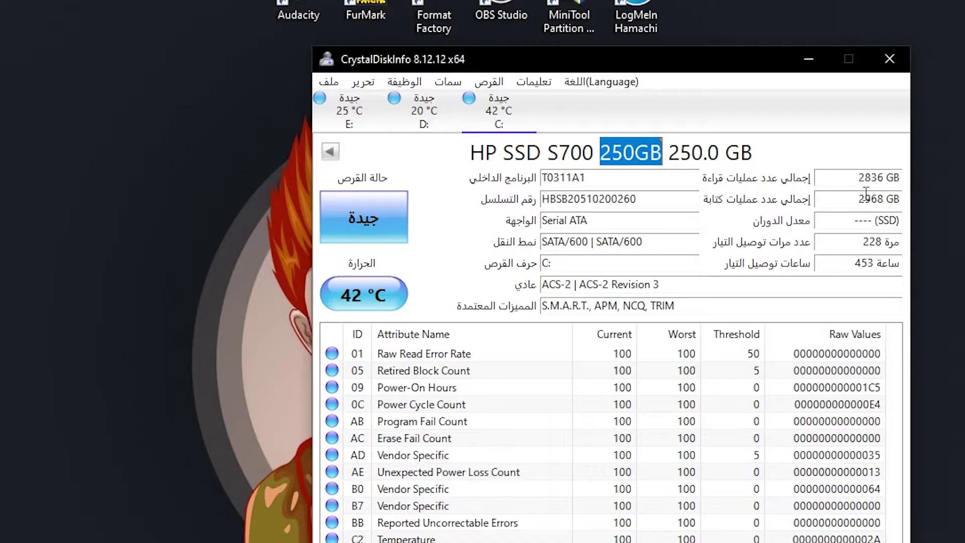
{"action": "left_click_drag", "start_coordinate": [854, 183], "coordinate": [944, 181]}
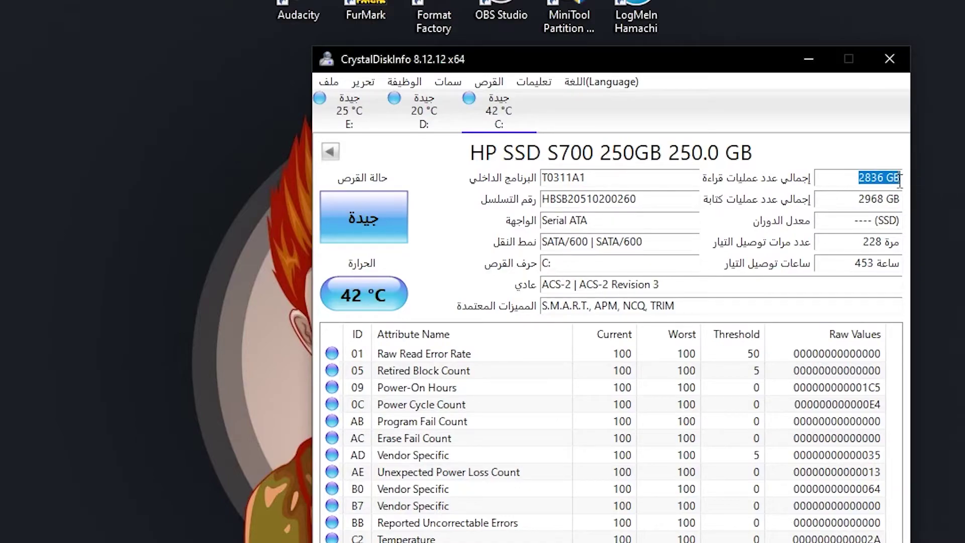
{"action": "left_click_drag", "start_coordinate": [471, 153], "coordinate": [771, 169]}
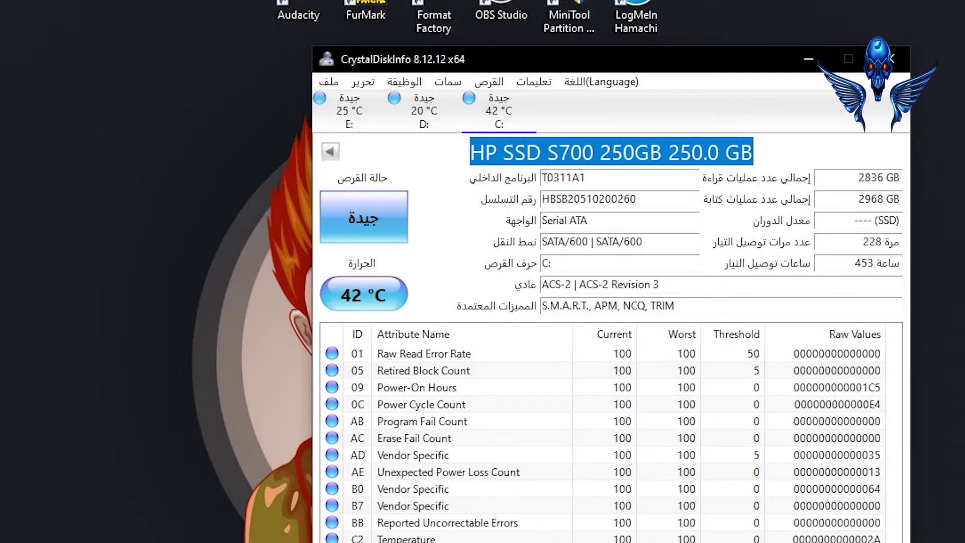
Step: Open Task Manager, move its window higher on the desktop and view the performance graphs
{"action": "right_click", "coordinate": [609, 542]}
{"action": "left_click", "coordinate": [478, 542]}
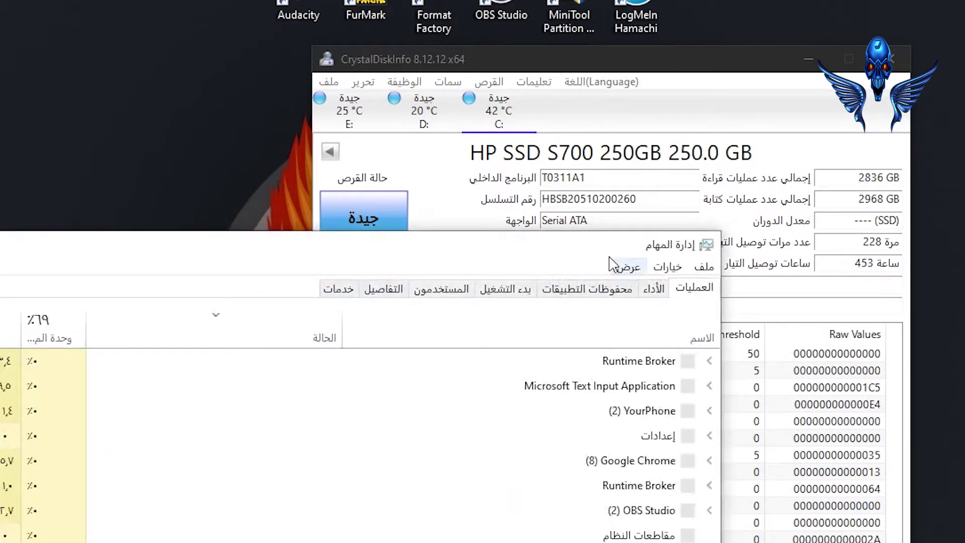
{"action": "left_click_drag", "start_coordinate": [623, 261], "coordinate": [775, 46]}
{"action": "left_click", "coordinate": [806, 72]}
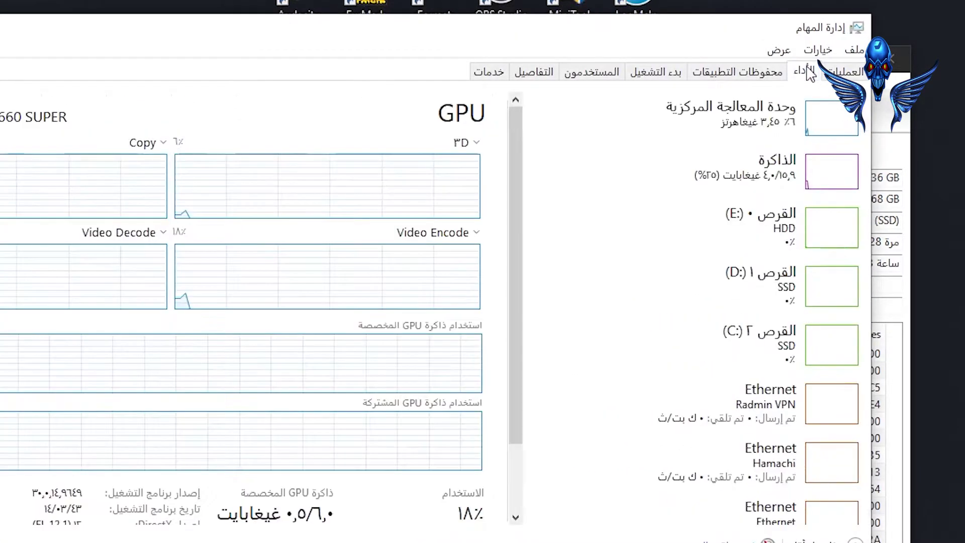
Step: Look through the list of running processes in Task Manager and return to CrystalDiskInfo
{"action": "left_click", "coordinate": [849, 73]}
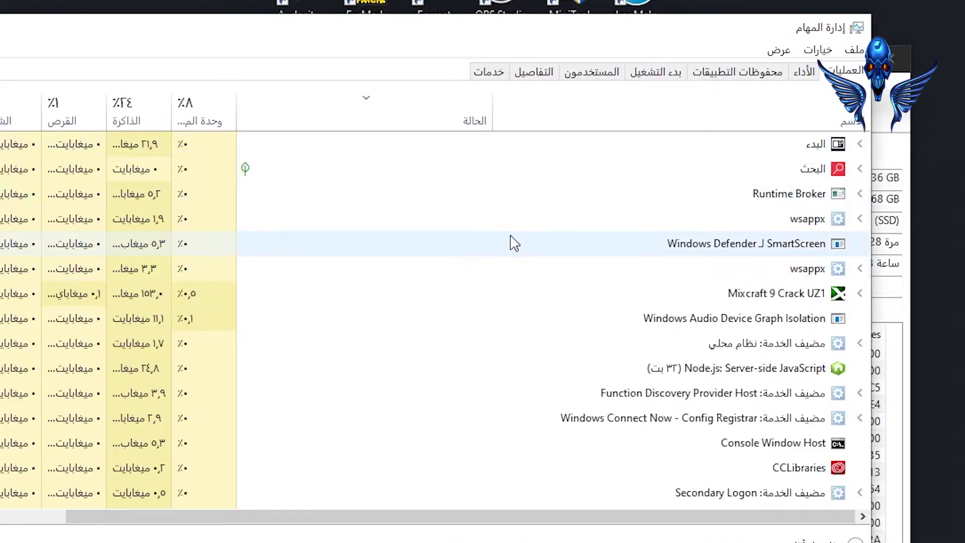
{"action": "scroll", "coordinate": [513, 243], "scroll_direction": "down", "scroll_amount": 4}
{"action": "scroll", "coordinate": [533, 351], "scroll_direction": "down", "scroll_amount": 7}
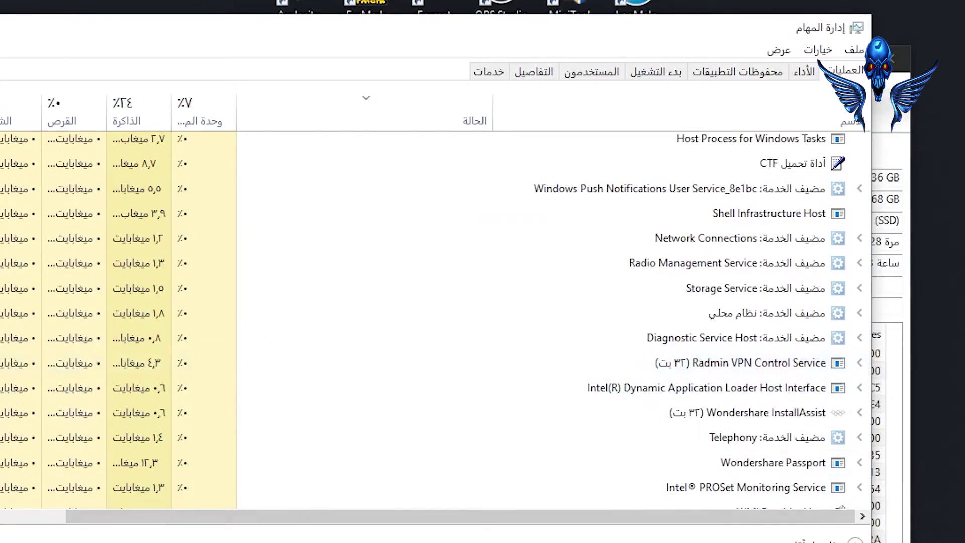
{"action": "scroll", "coordinate": [496, 470], "scroll_direction": "down", "scroll_amount": 4}
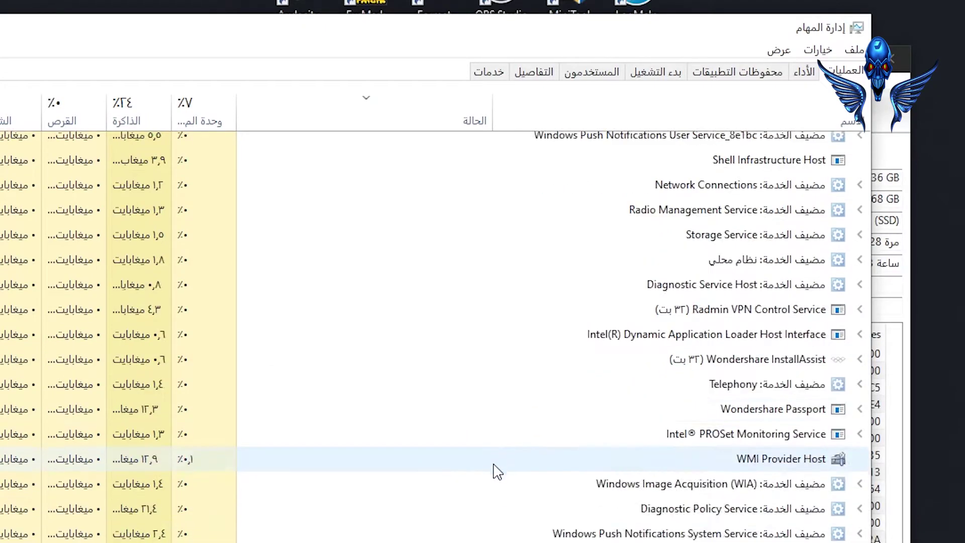
{"action": "scroll", "coordinate": [547, 519], "scroll_direction": "down", "scroll_amount": 4}
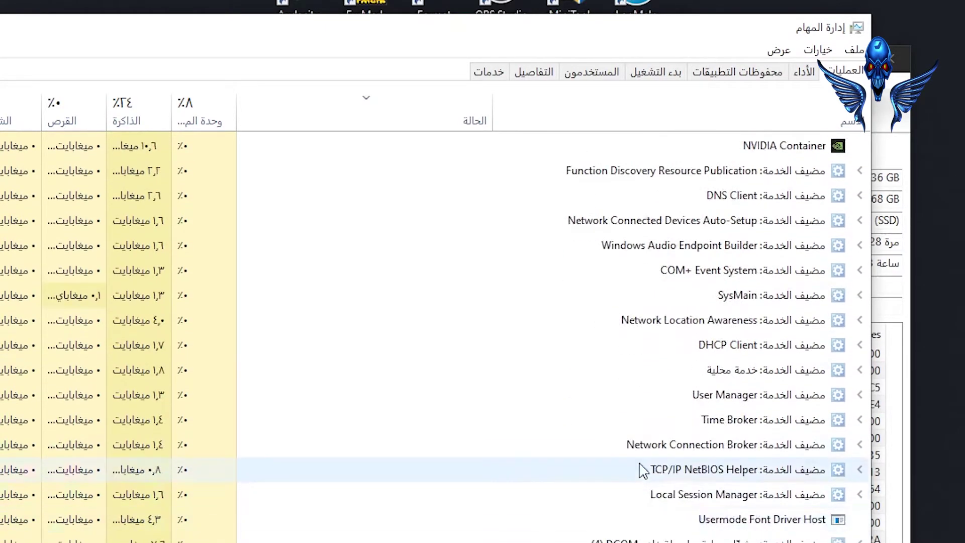
{"action": "scroll", "coordinate": [672, 319], "scroll_direction": "down", "scroll_amount": 6}
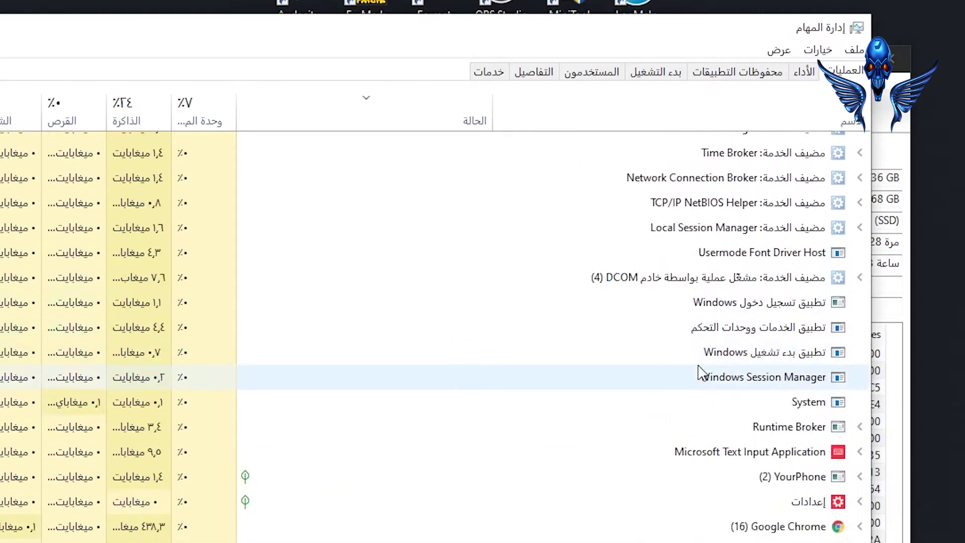
{"action": "scroll", "coordinate": [712, 450], "scroll_direction": "down", "scroll_amount": 1}
{"action": "double_click", "coordinate": [785, 384]}
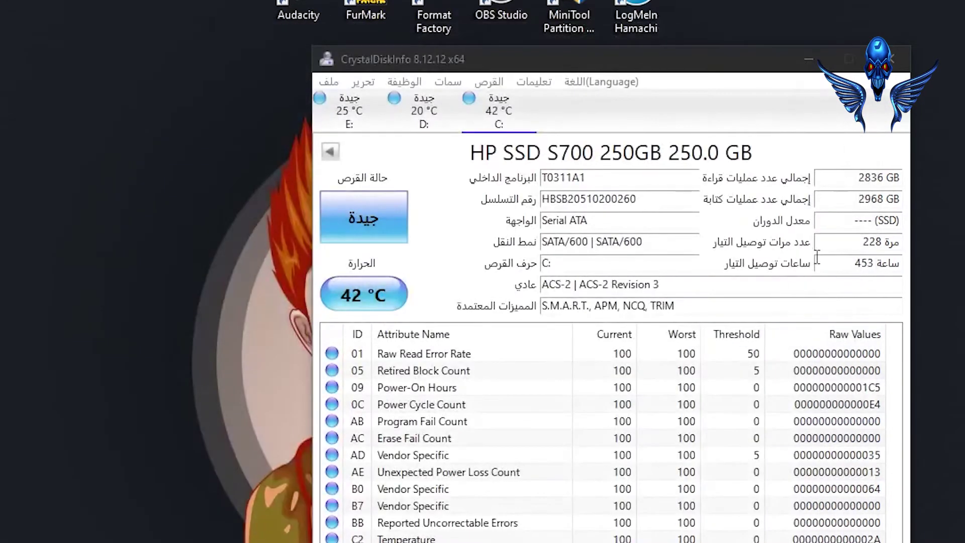
Step: Highlight the full model name of drive C: for review and reposition the CrystalDiskInfo window on the desktop
{"action": "left_click_drag", "start_coordinate": [455, 144], "coordinate": [811, 162]}
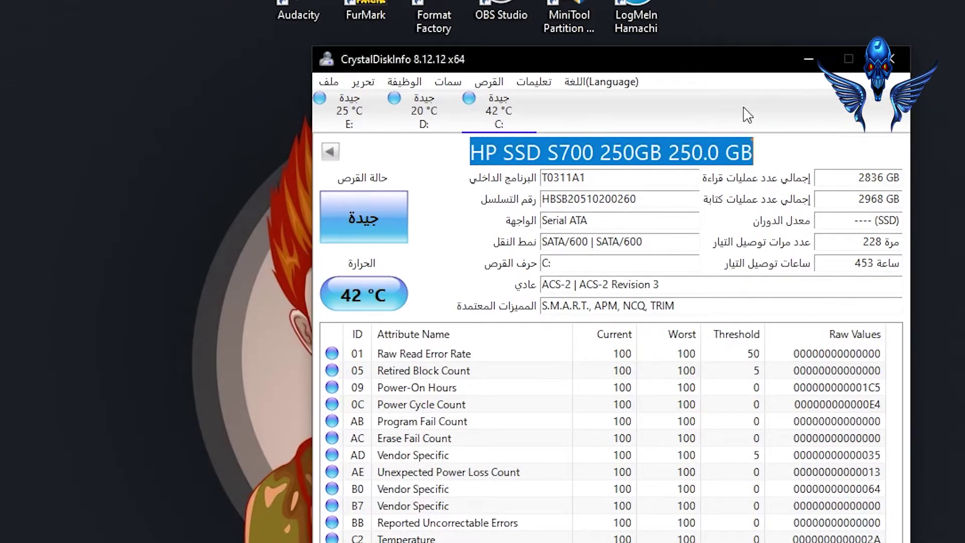
{"action": "left_click_drag", "start_coordinate": [698, 71], "coordinate": [633, 121]}
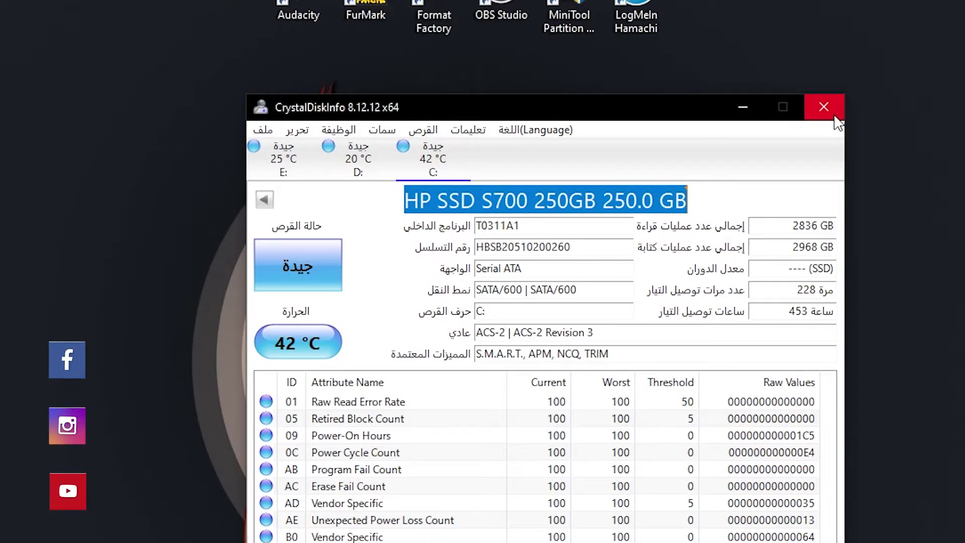
{"action": "left_click", "coordinate": [692, 189]}
{"action": "left_click_drag", "start_coordinate": [703, 201], "coordinate": [390, 207]}
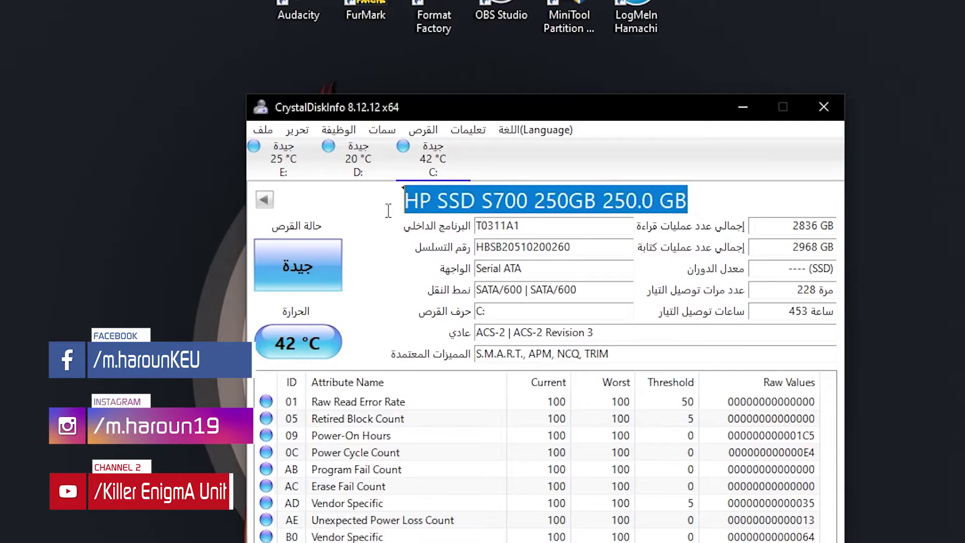
{"action": "left_click", "coordinate": [399, 201]}
{"action": "key", "text": "ctrl+a"}
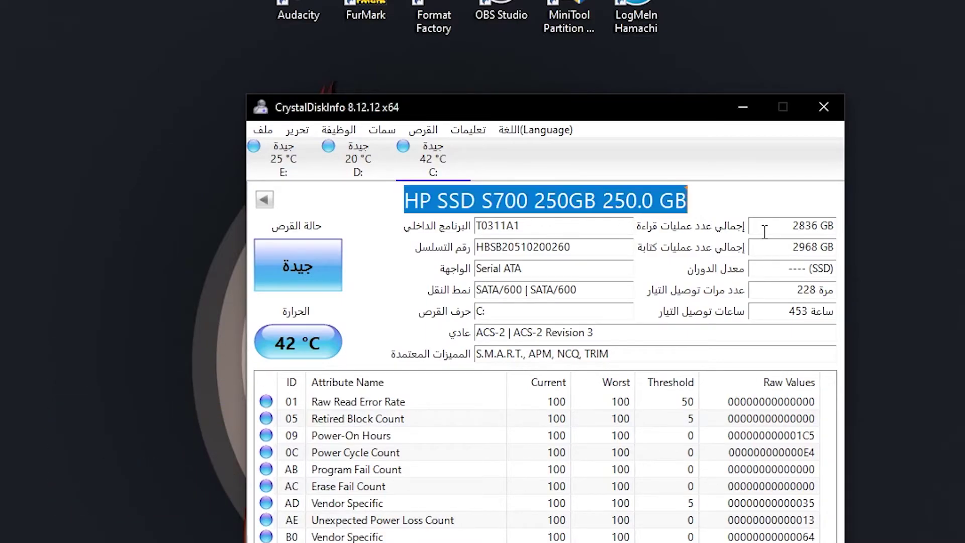